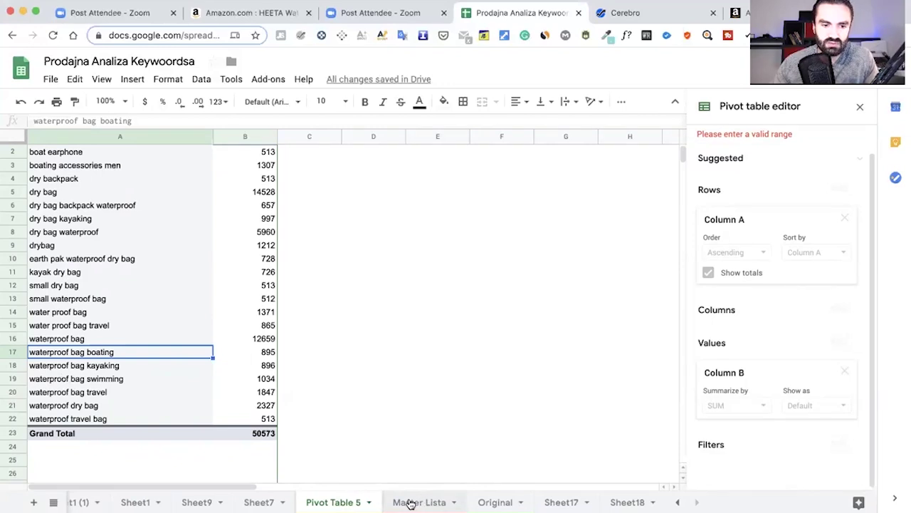
Check the keyword phrases and relevancy scores in the Master Lista sheet and return to Pivot Table 5.
click(421, 502)
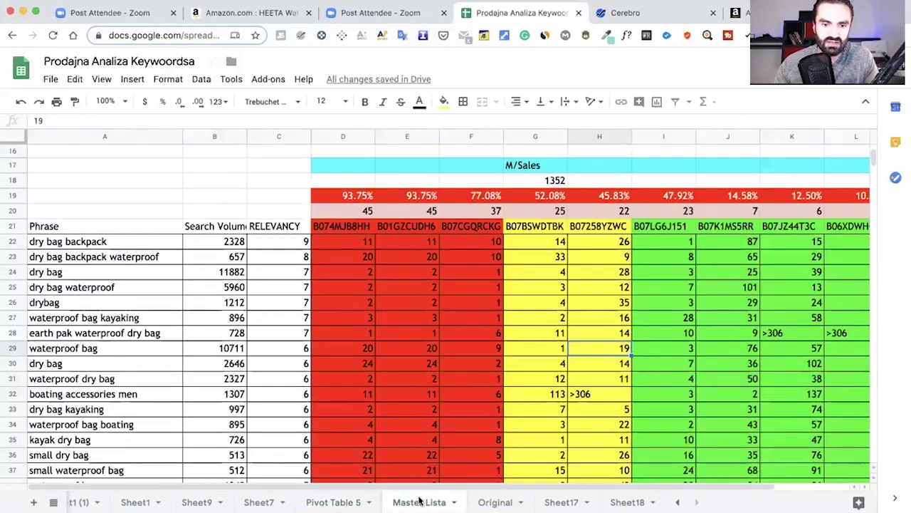
scroll(121, 345, down, 5)
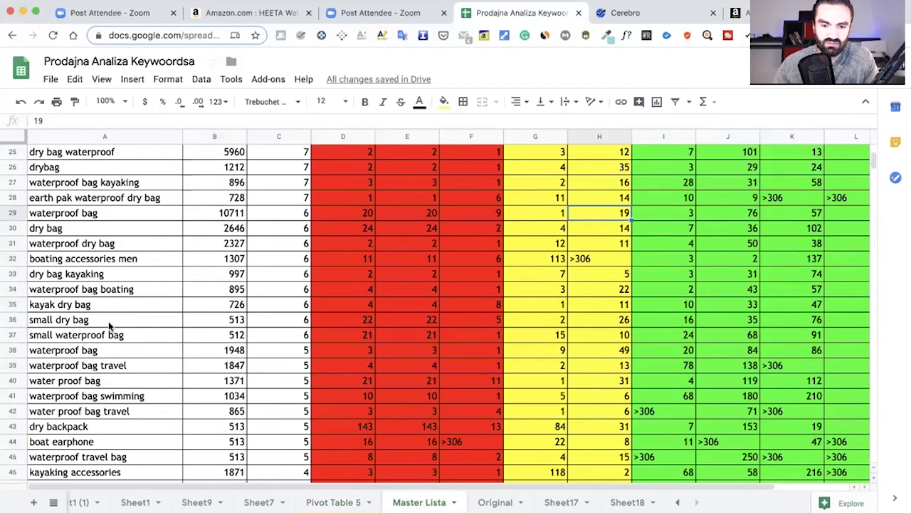
click(346, 502)
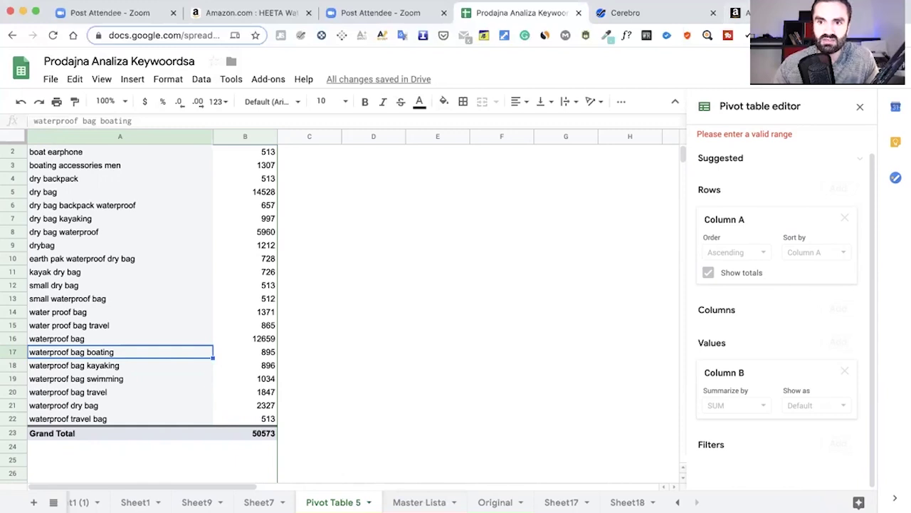
Switch to the campaign setup in Amazon Seller Central and name the campaign "braod campagne".
click(741, 13)
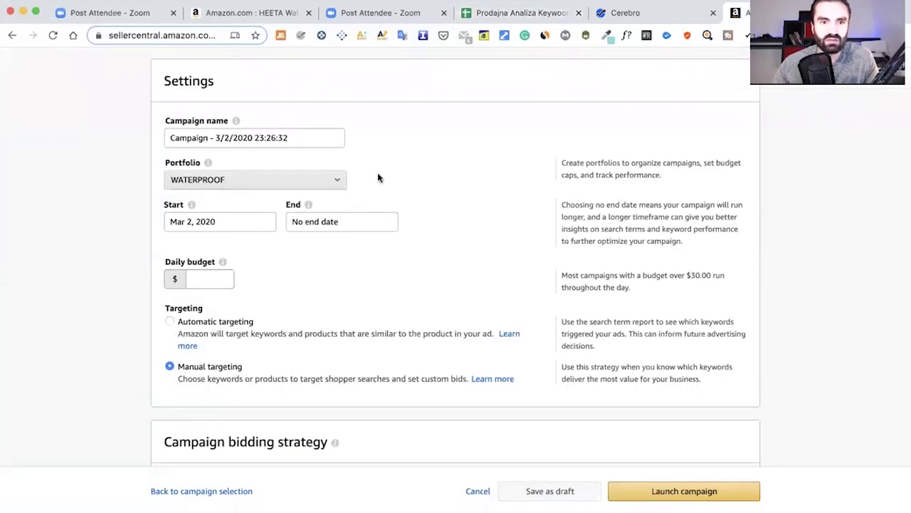
triple_click(268, 137)
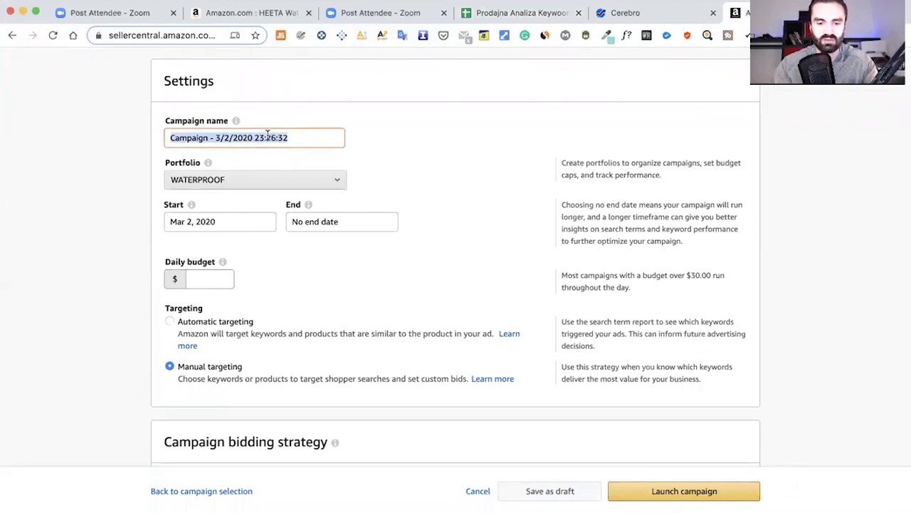
text(braod)
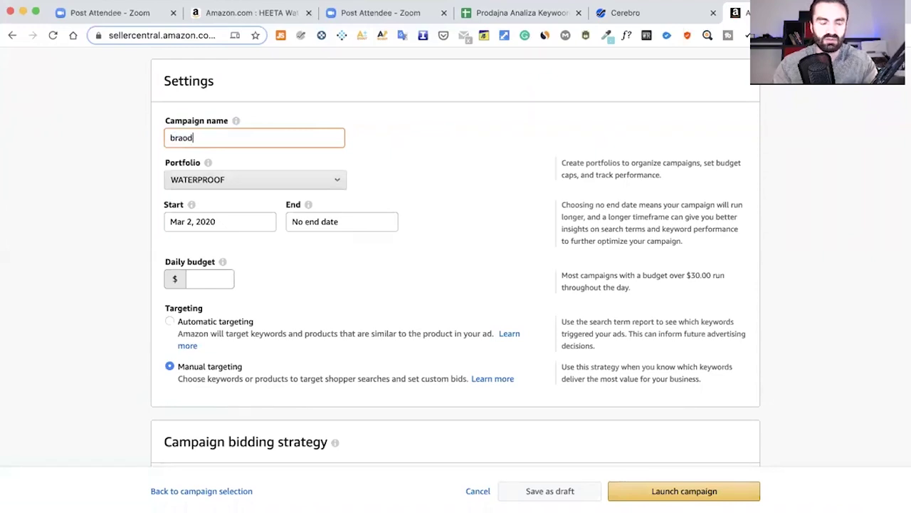
text( k)
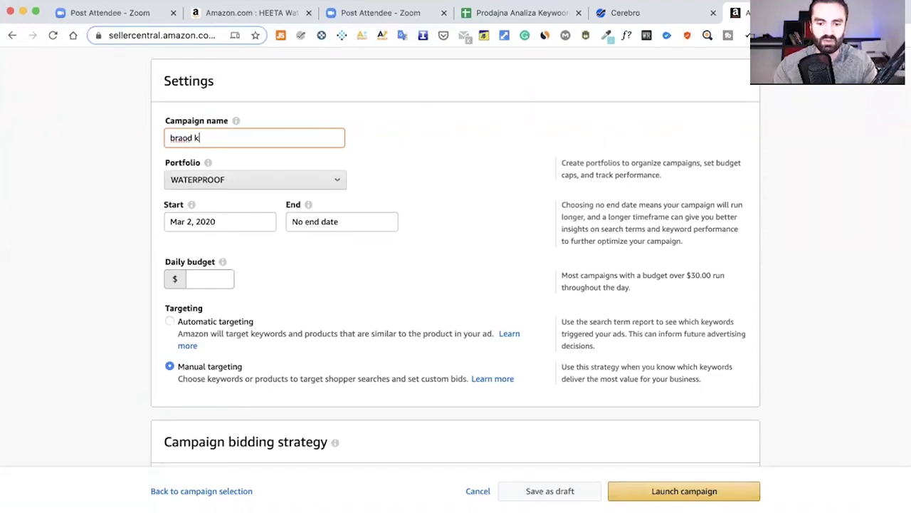
key(BackSpace)
text(campagne)
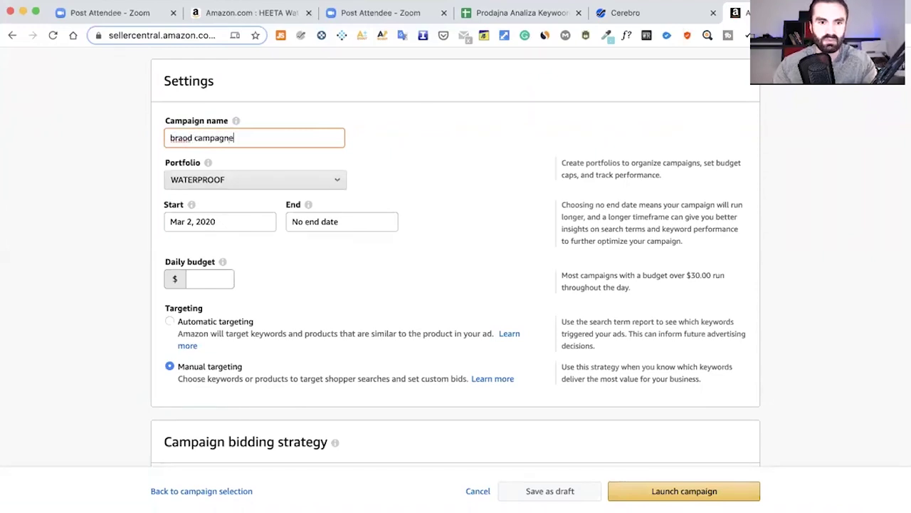
key(BackSpace)
key(BackSpace)
text(ne)
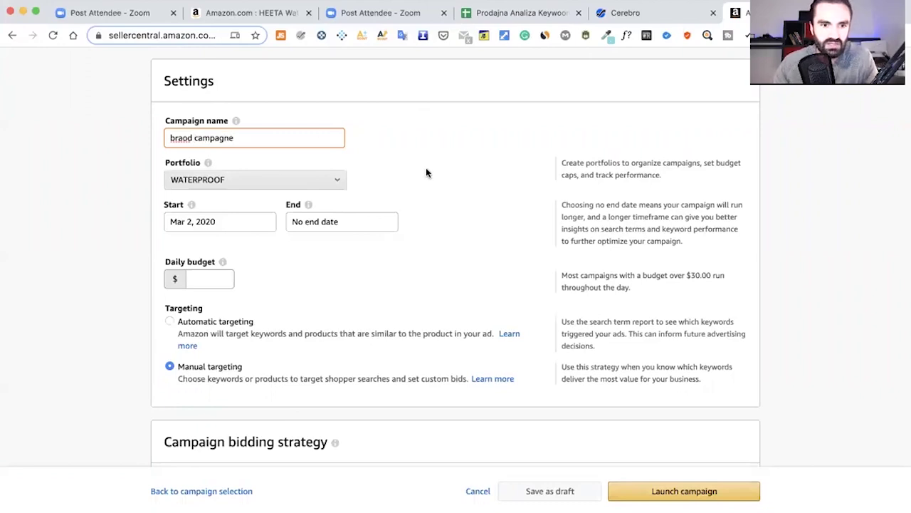
Try automatic targeting for the campaign and switch it back to manual targeting.
scroll(425, 167, down, 2)
scroll(426, 173, down, 1)
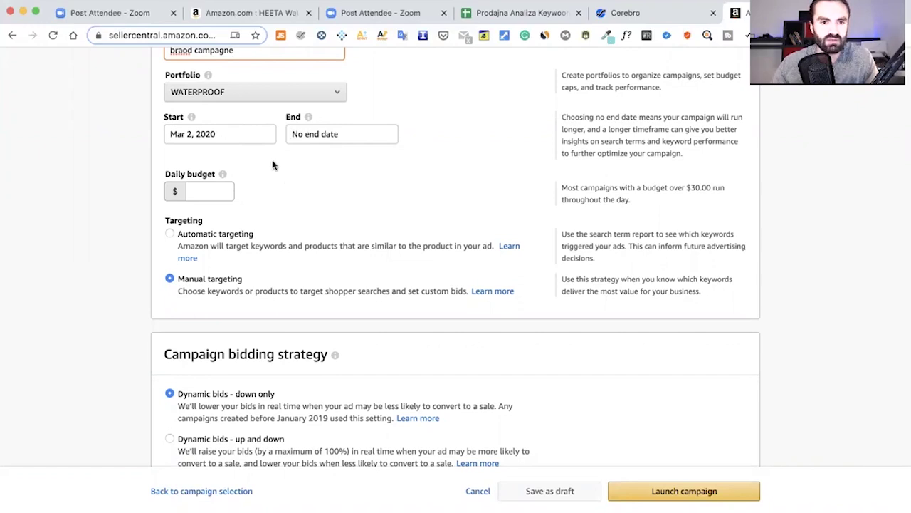
scroll(273, 166, down, 1)
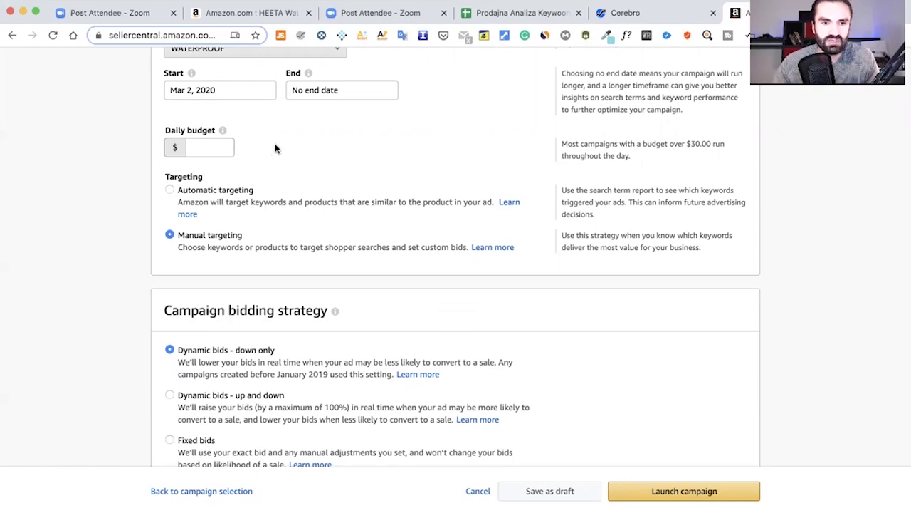
scroll(272, 149, down, 1)
scroll(273, 149, down, 1)
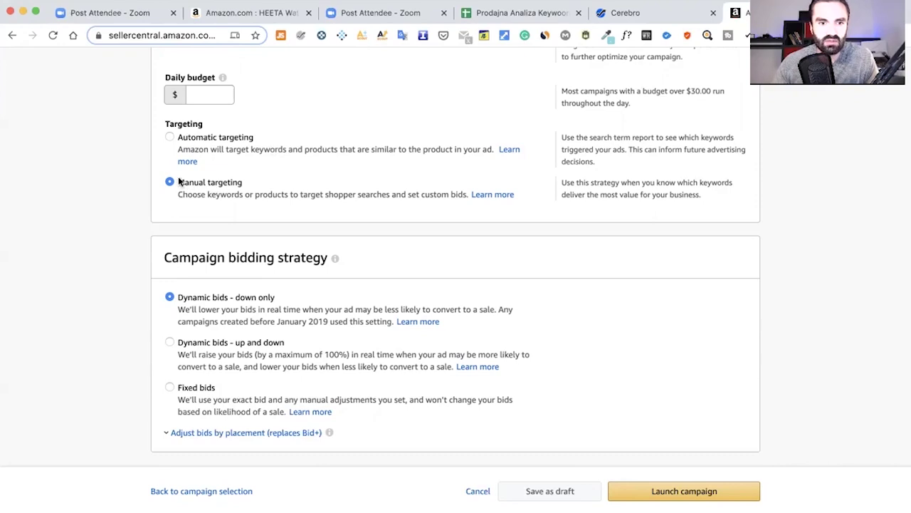
click(171, 137)
click(172, 181)
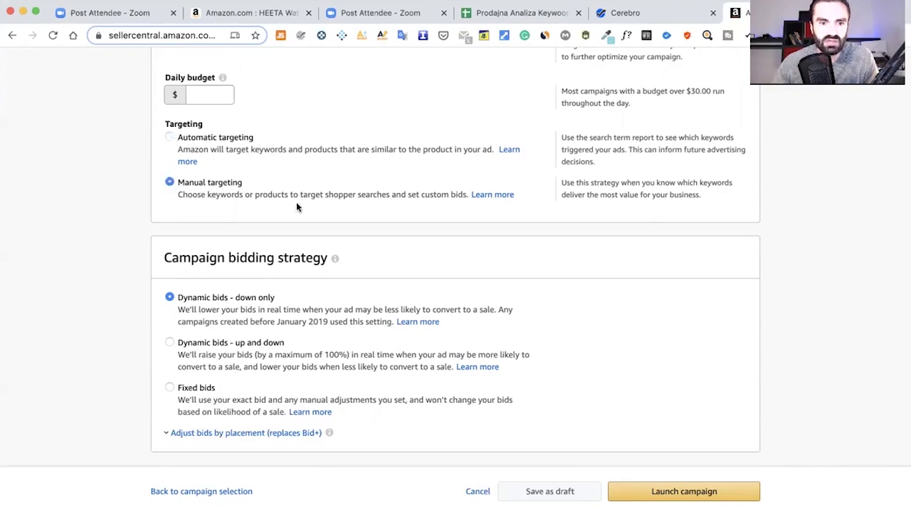
Rename the ad group as "non pluran".
scroll(296, 202, down, 3)
scroll(235, 233, down, 2)
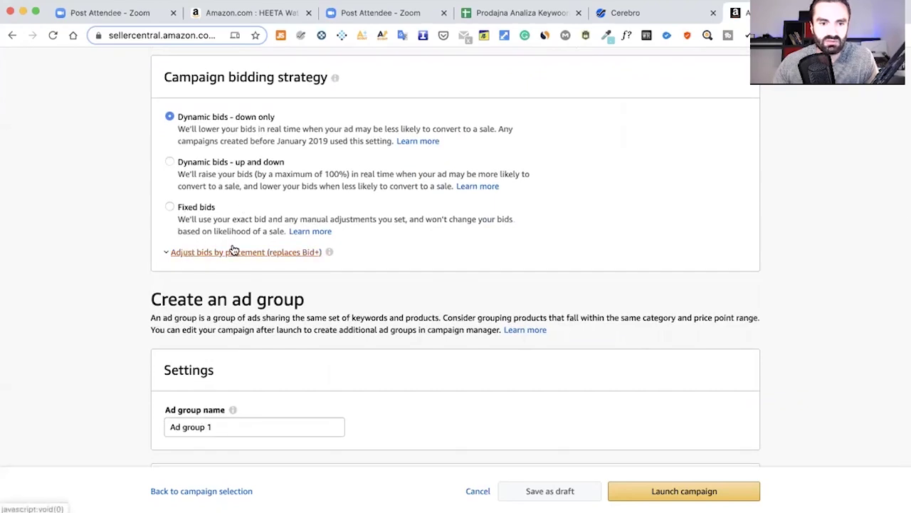
scroll(273, 257, down, 3)
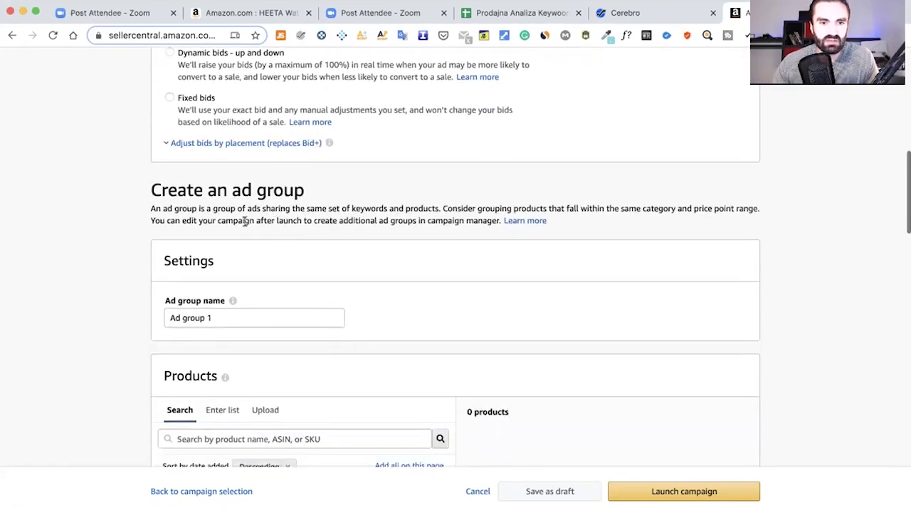
click(209, 317)
triple_click(209, 317)
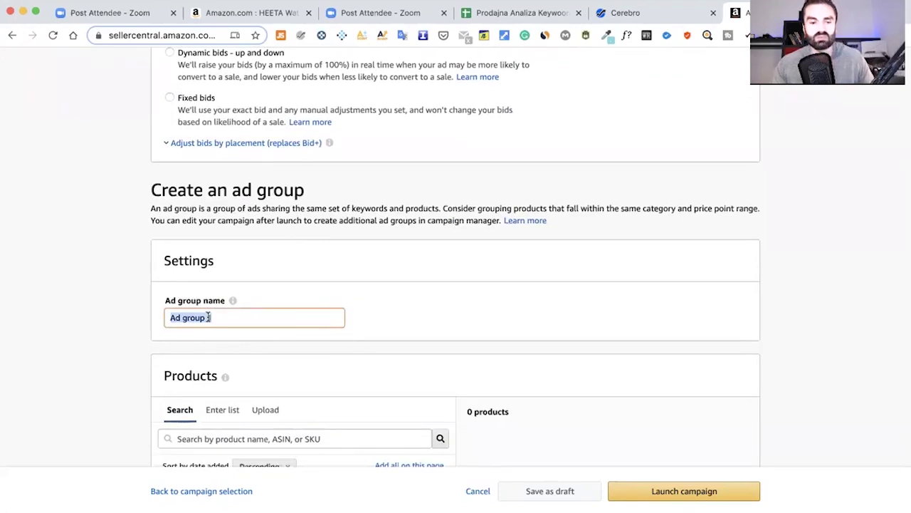
text(no)
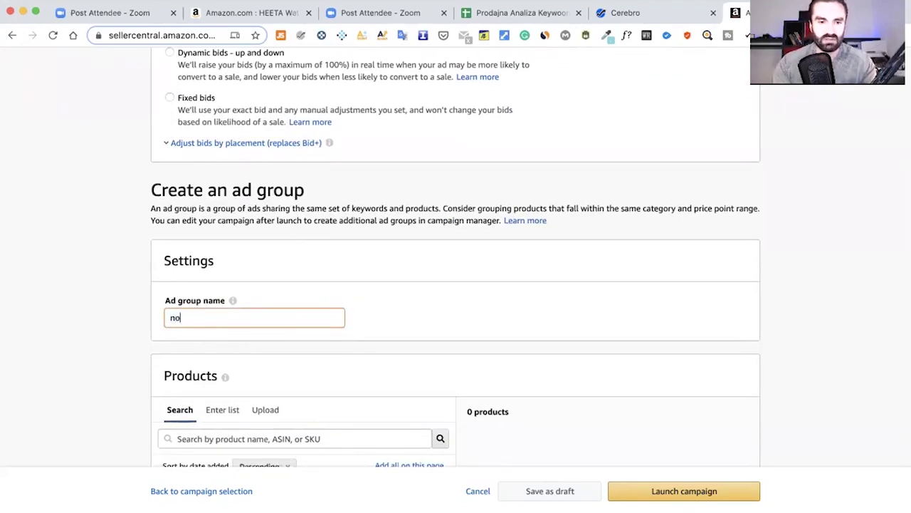
text(n pluran)
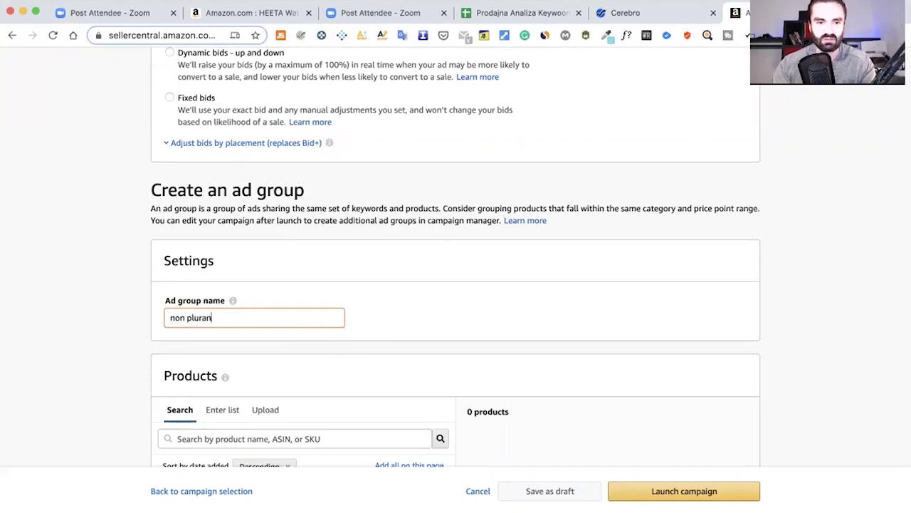
click(311, 291)
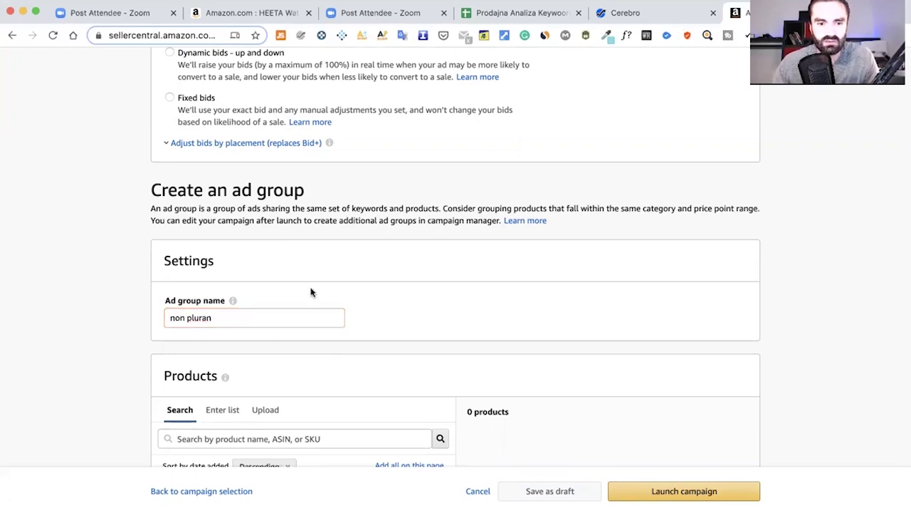
scroll(311, 292, down, 2)
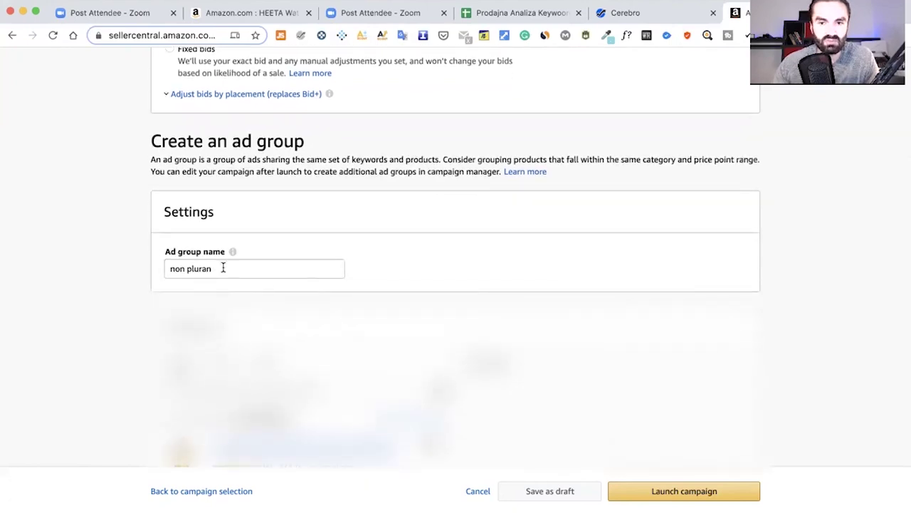
scroll(224, 266, down, 1)
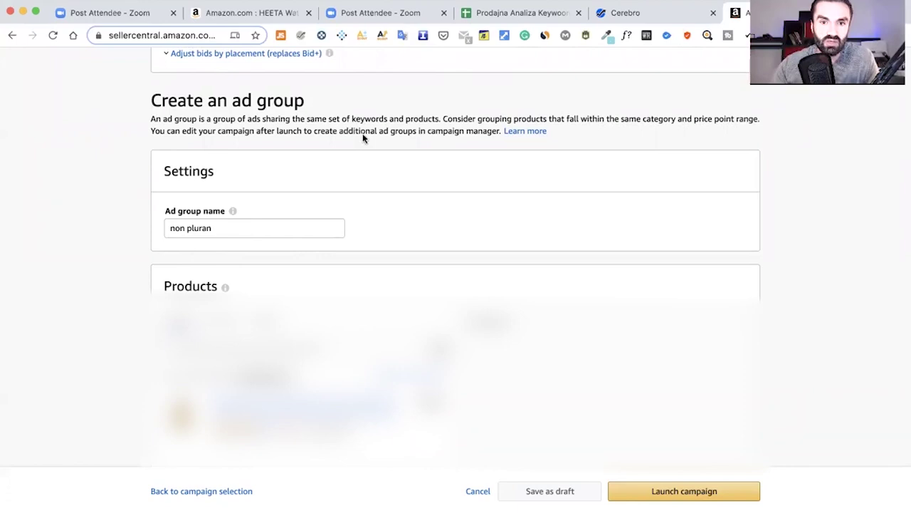
Switch to the Prodajna Analiza Keywordsa spreadsheet and examine the phrases, search volumes and relevancy scores in the Master Lista sheet.
click(491, 13)
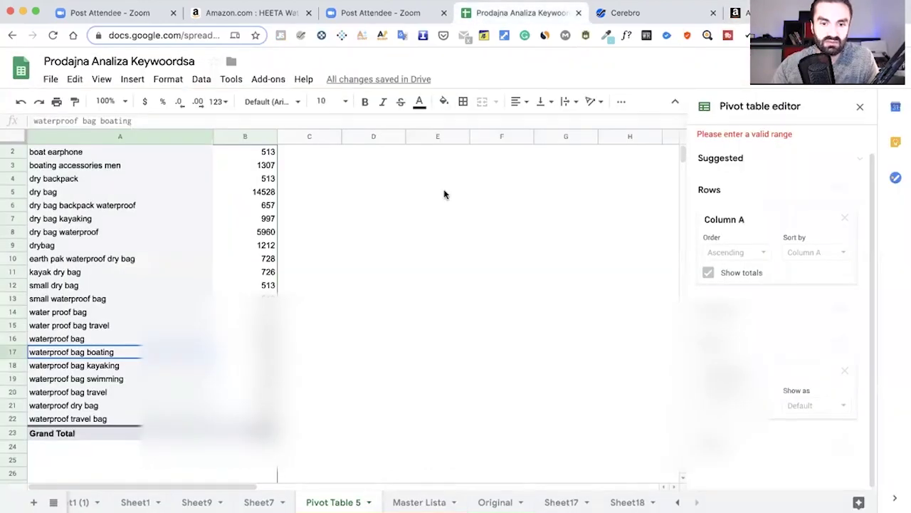
click(410, 503)
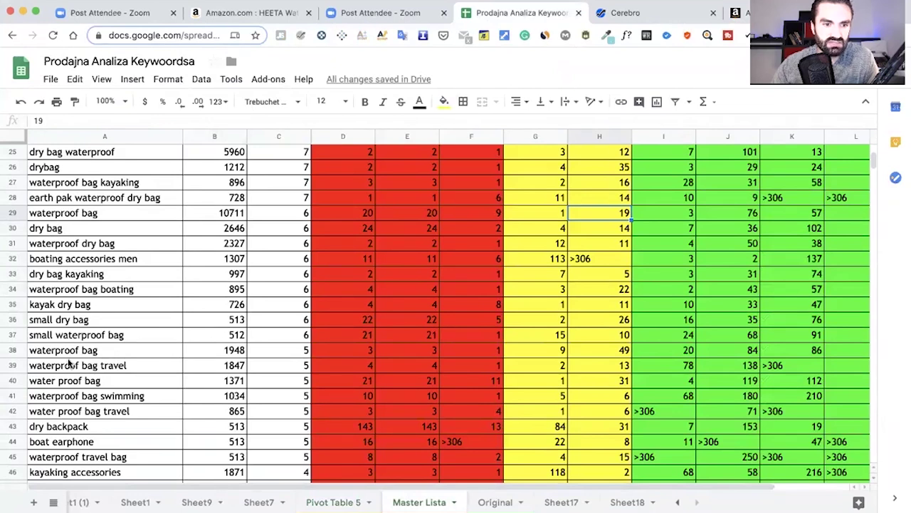
scroll(69, 364, up, 5)
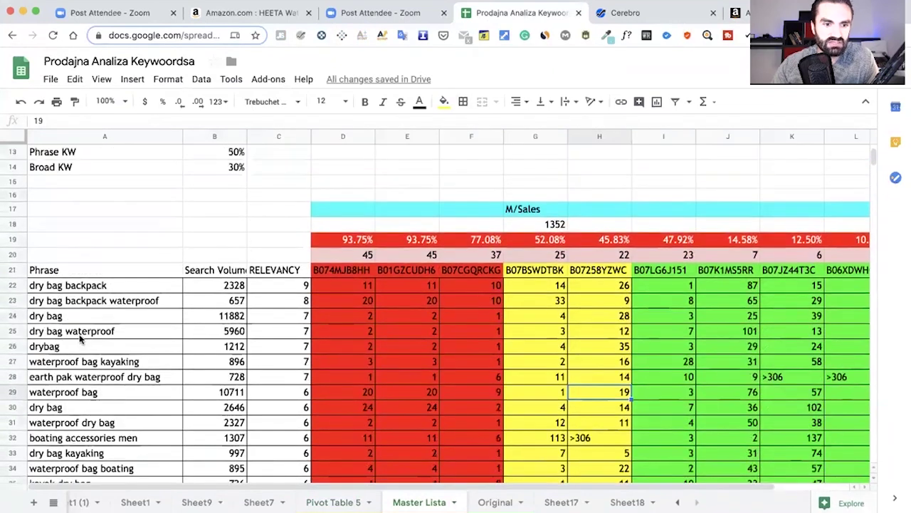
scroll(79, 342, down, 3)
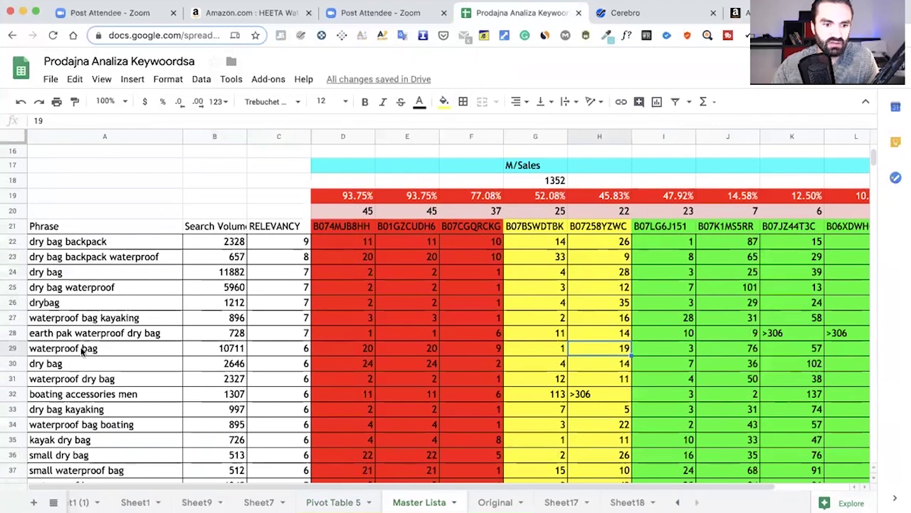
scroll(80, 351, down, 2)
scroll(69, 365, down, 5)
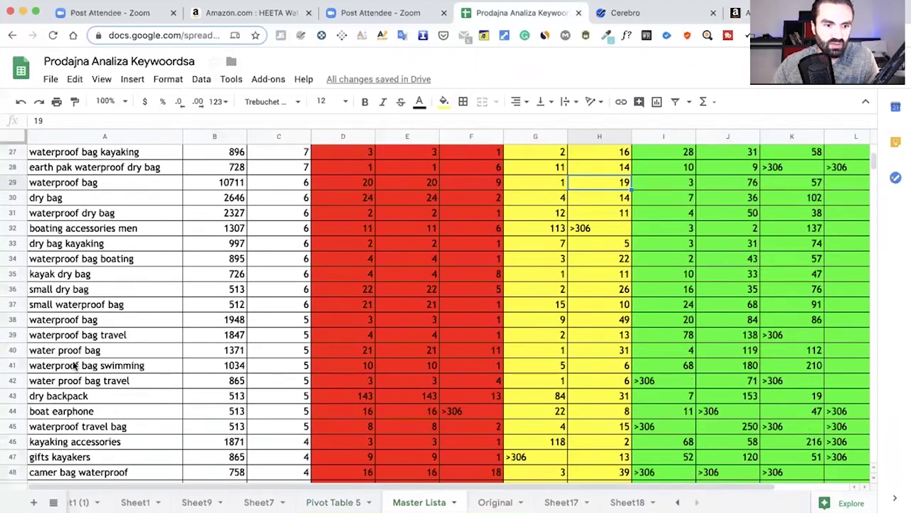
scroll(75, 366, down, 1)
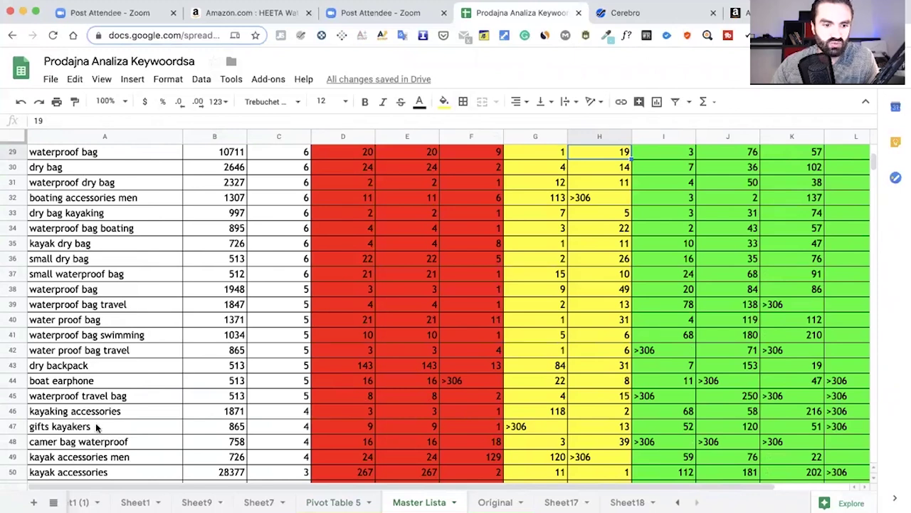
scroll(97, 426, down, 1)
scroll(98, 426, down, 1)
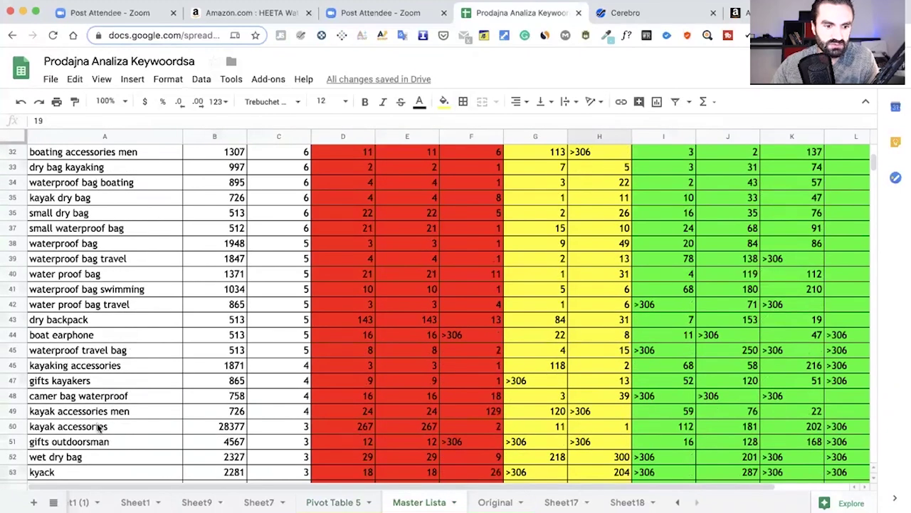
scroll(98, 426, down, 1)
scroll(99, 427, down, 1)
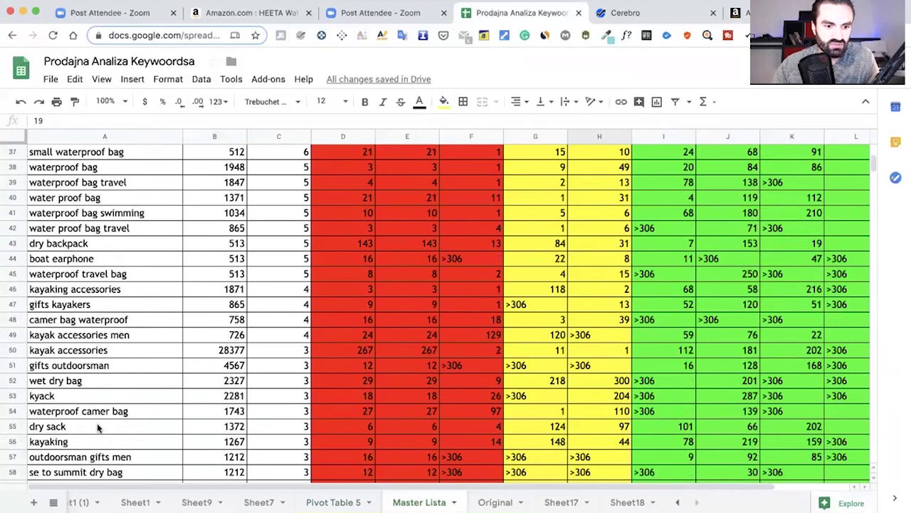
scroll(98, 427, up, 5)
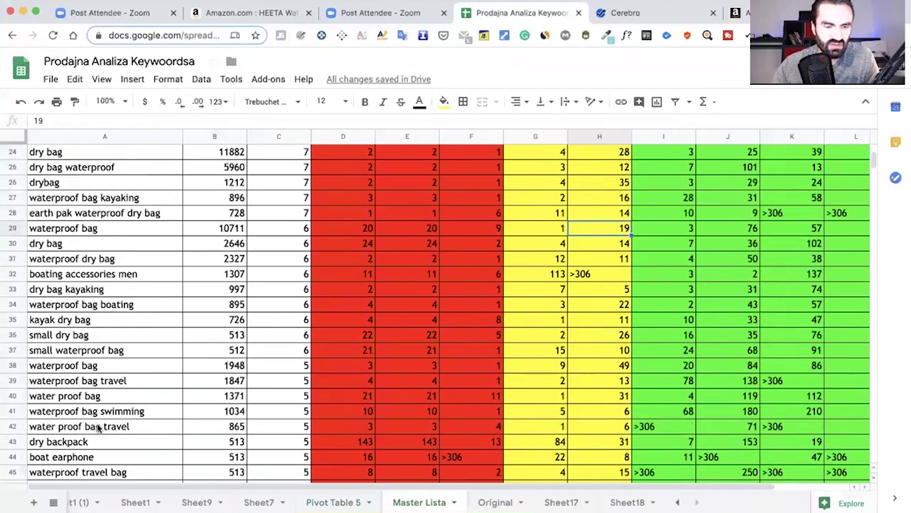
scroll(98, 427, down, 6)
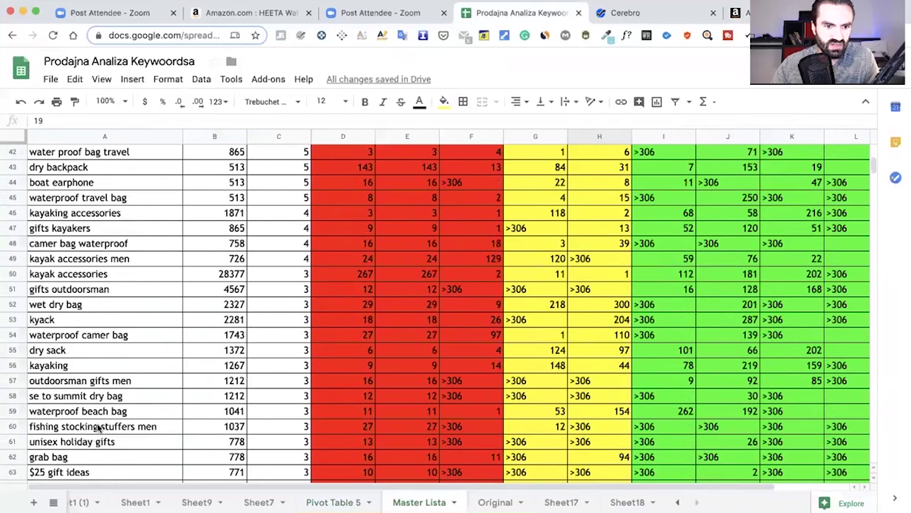
scroll(98, 427, down, 4)
scroll(100, 426, down, 2)
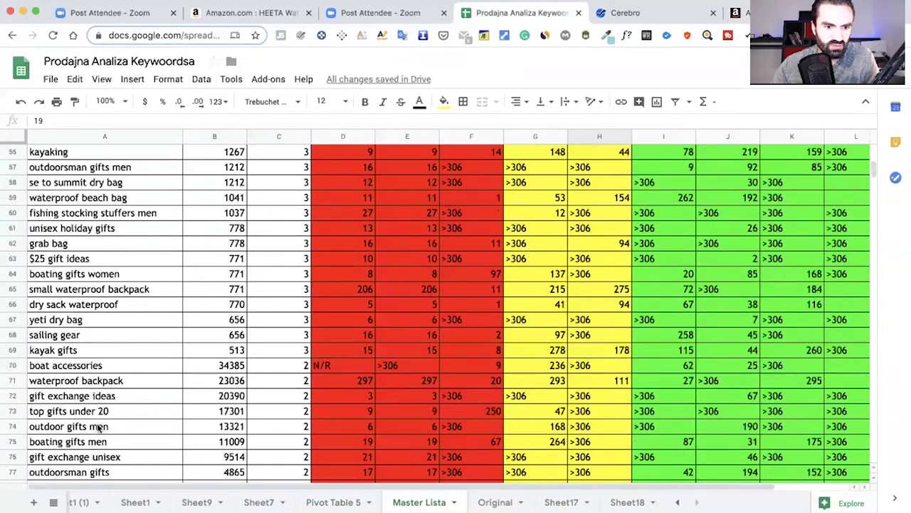
scroll(100, 426, up, 4)
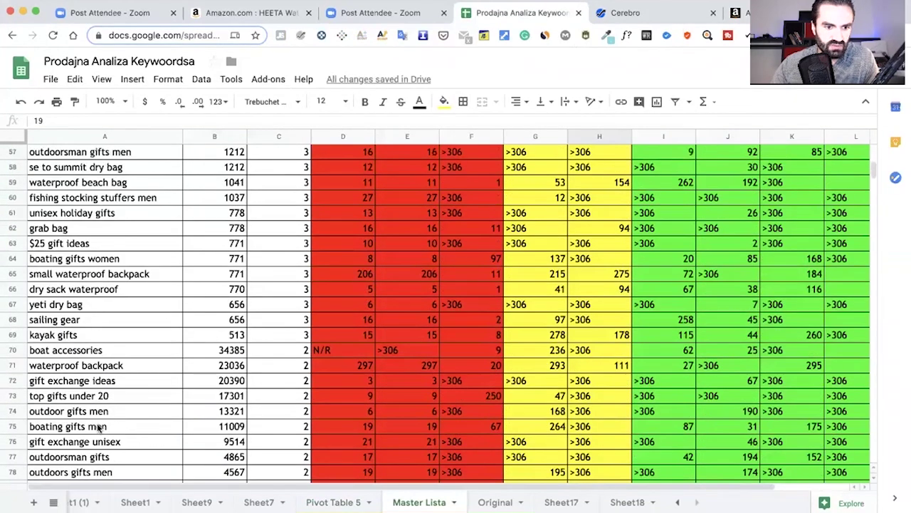
scroll(98, 427, up, 8)
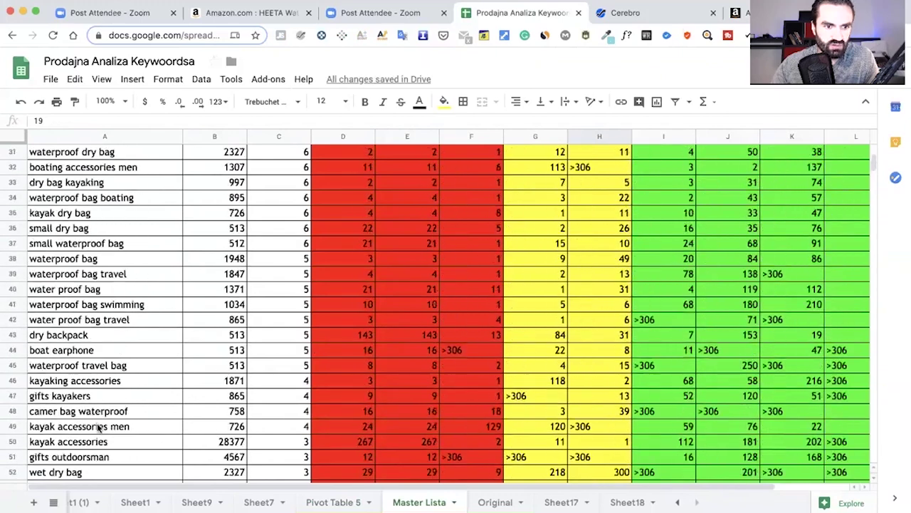
scroll(98, 426, up, 3)
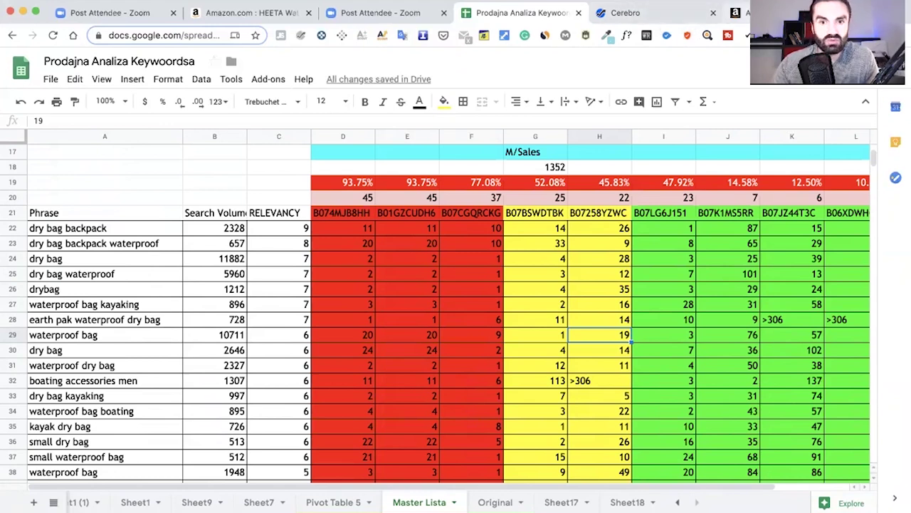
Switch back to the Seller Central campaign setup and add the listed product to the ad group.
click(740, 12)
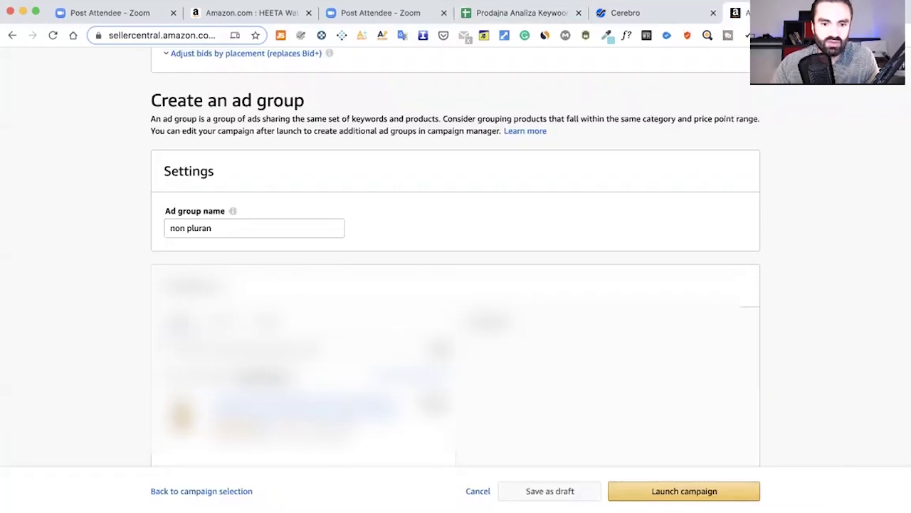
click(430, 403)
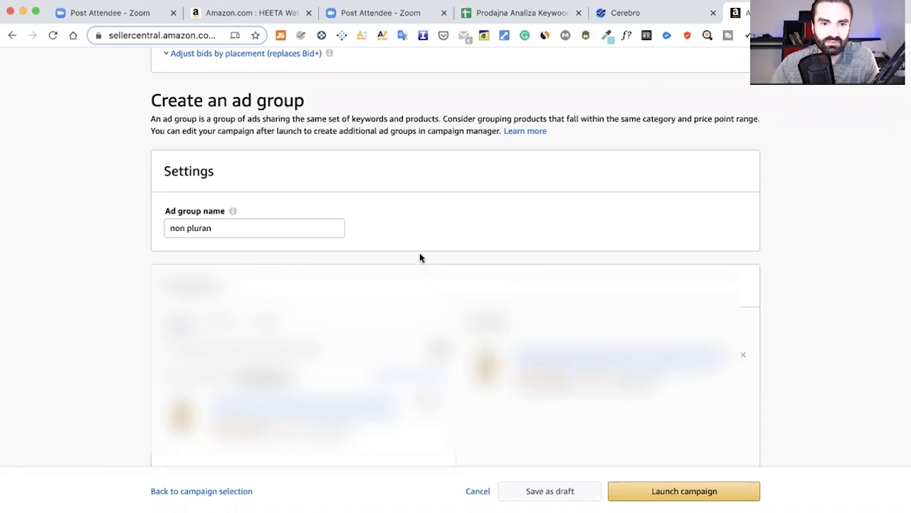
Check the file upload option for keyword targeting and settle on entering the keywords as a list.
scroll(420, 256, down, 10)
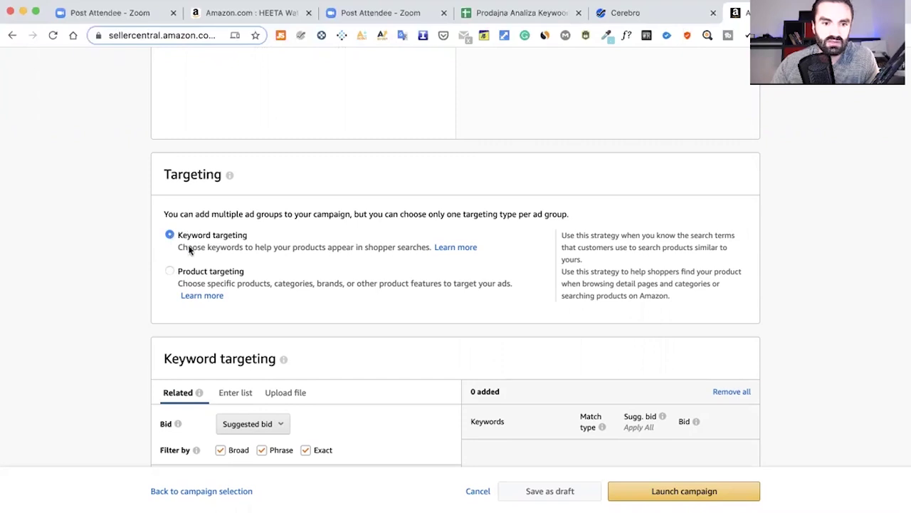
scroll(248, 261, down, 3)
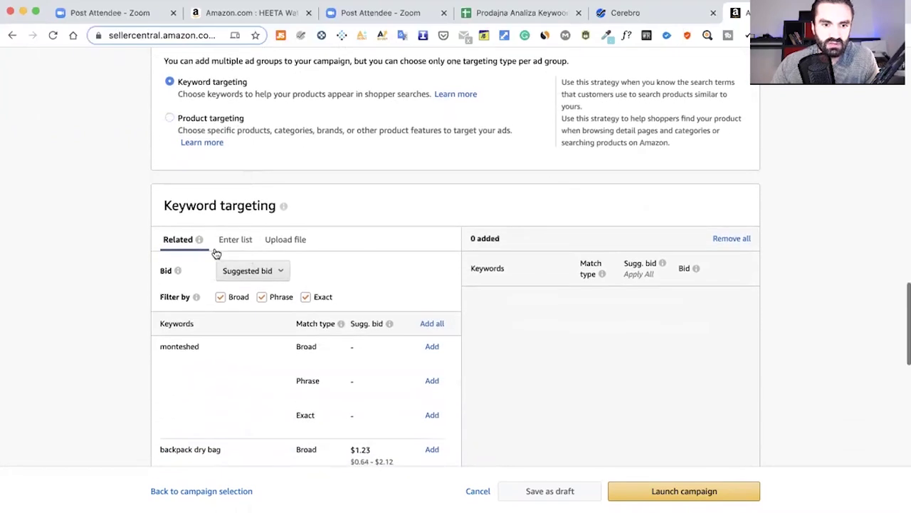
scroll(215, 250, down, 1)
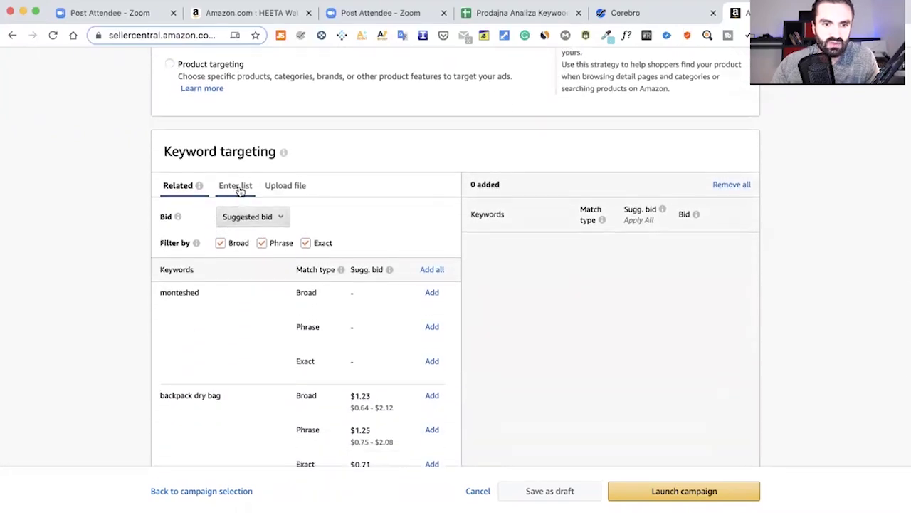
click(240, 189)
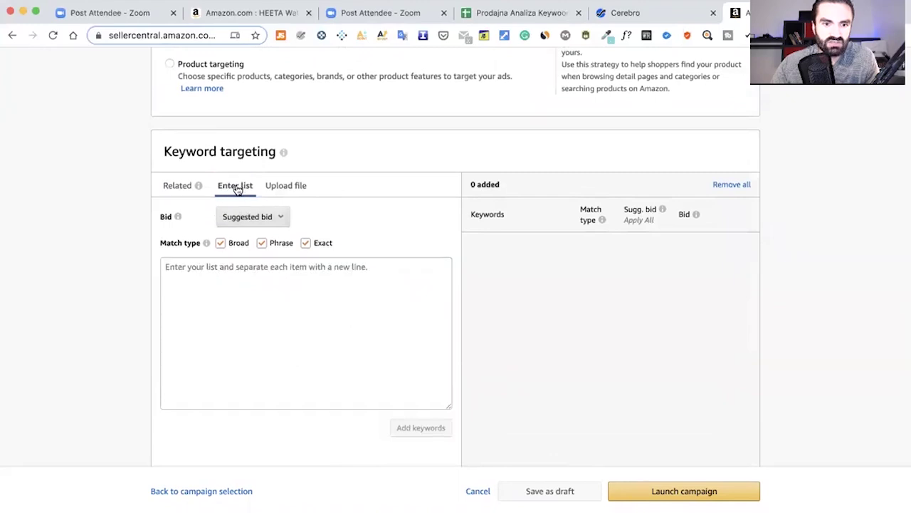
click(284, 187)
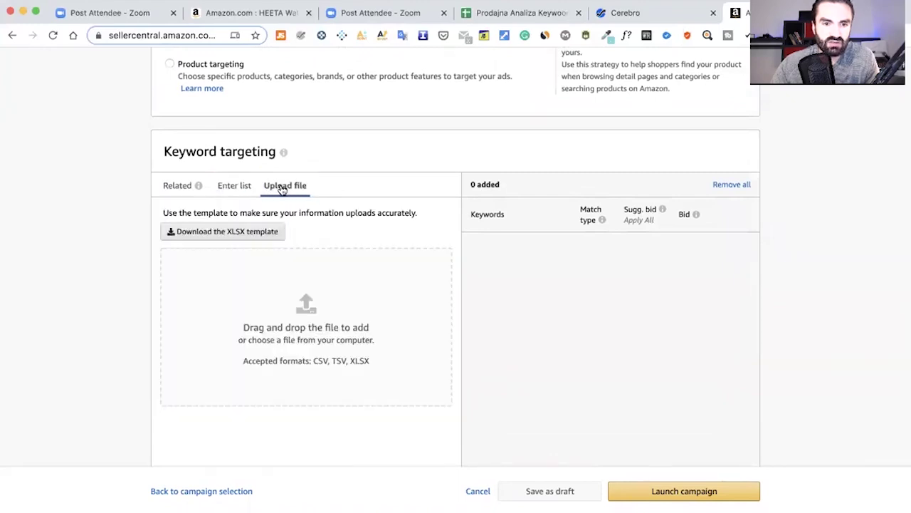
click(236, 187)
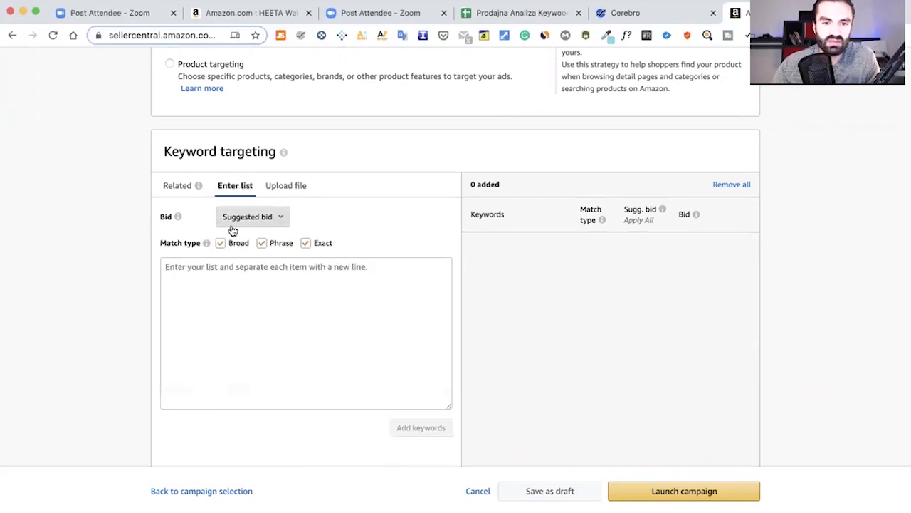
Copy the phrases from "waterproof bag boating" through "waterproof travel bag" in the Pivot Table 5 sheet of the Prodajna Analiza Keywordsa spreadsheet.
click(504, 16)
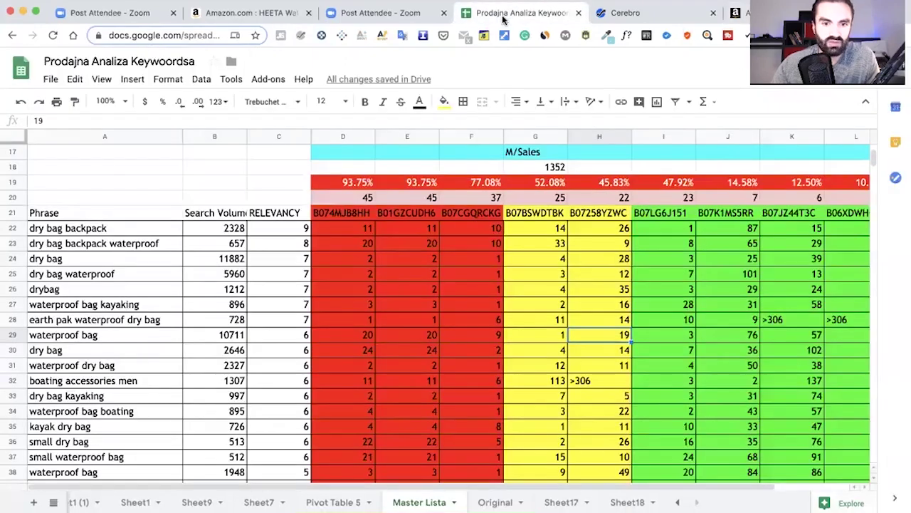
click(329, 502)
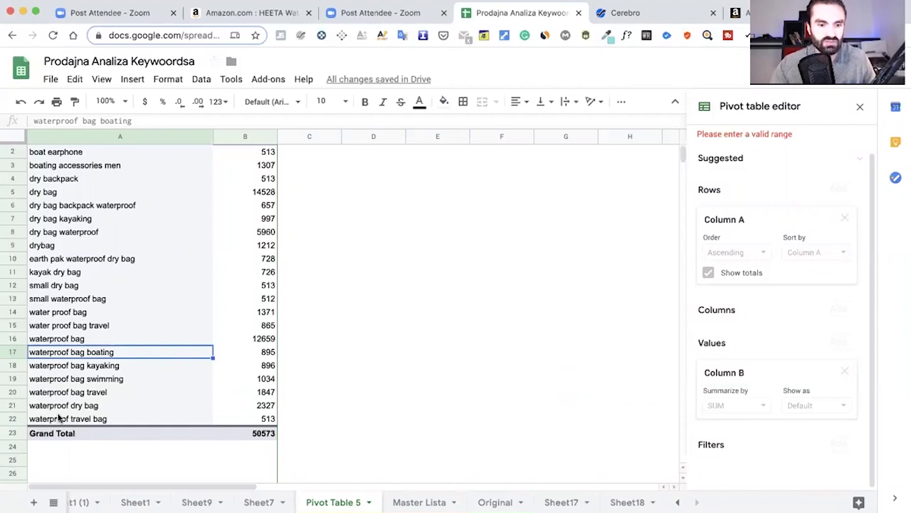
click(60, 418)
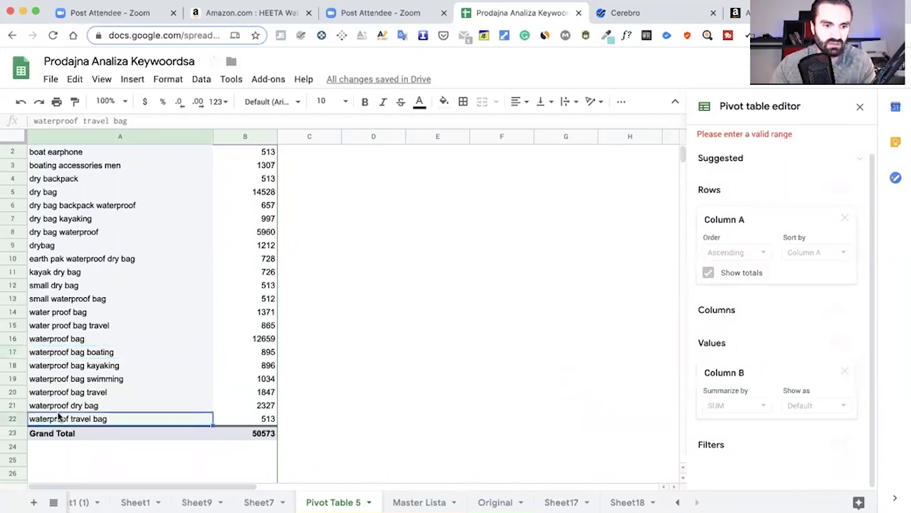
shift+click(71, 353)
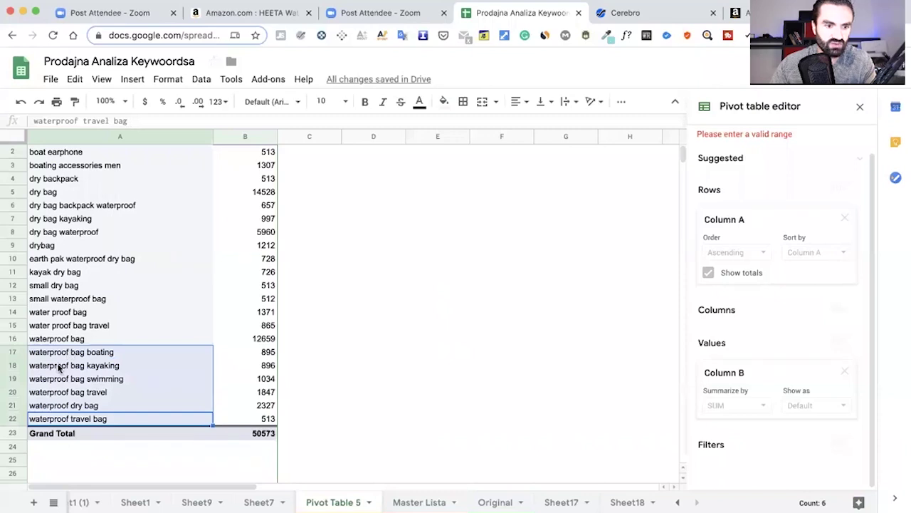
right_click(64, 367)
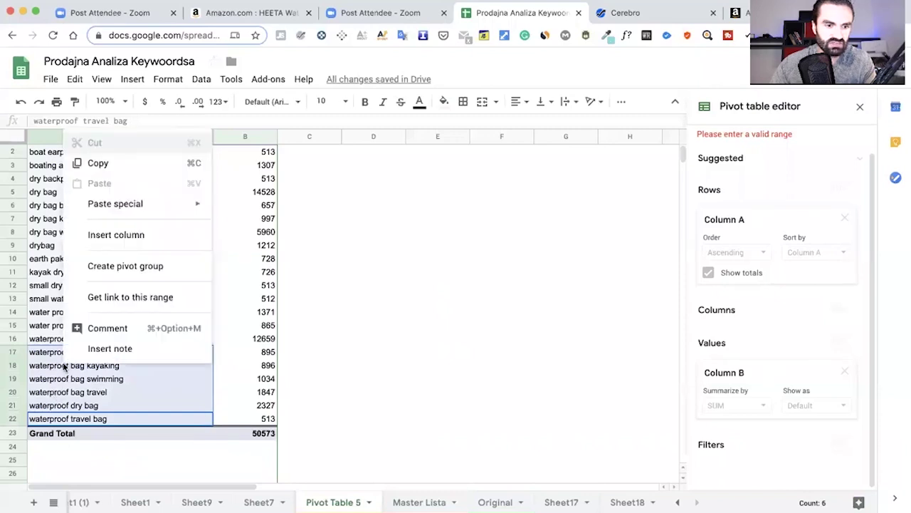
click(104, 164)
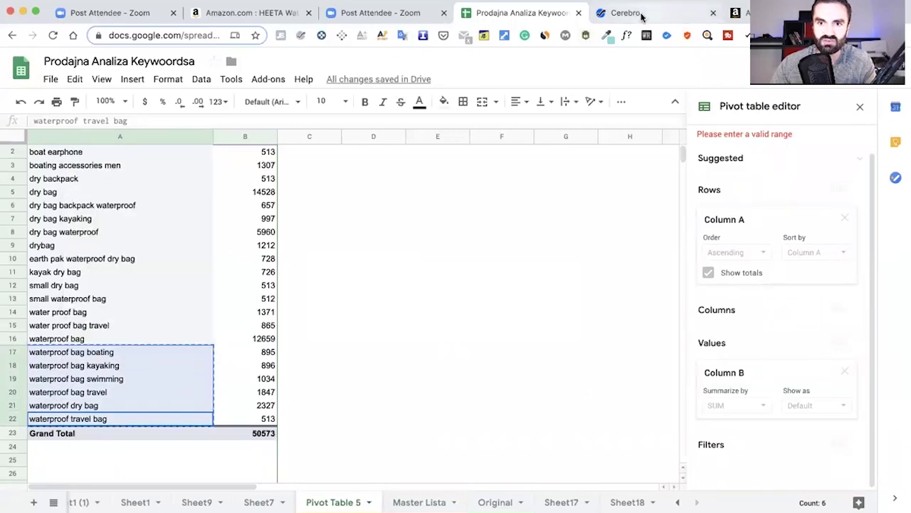
Switch back to Seller Central and limit the match type for the entered keyword list to Broad only.
click(737, 13)
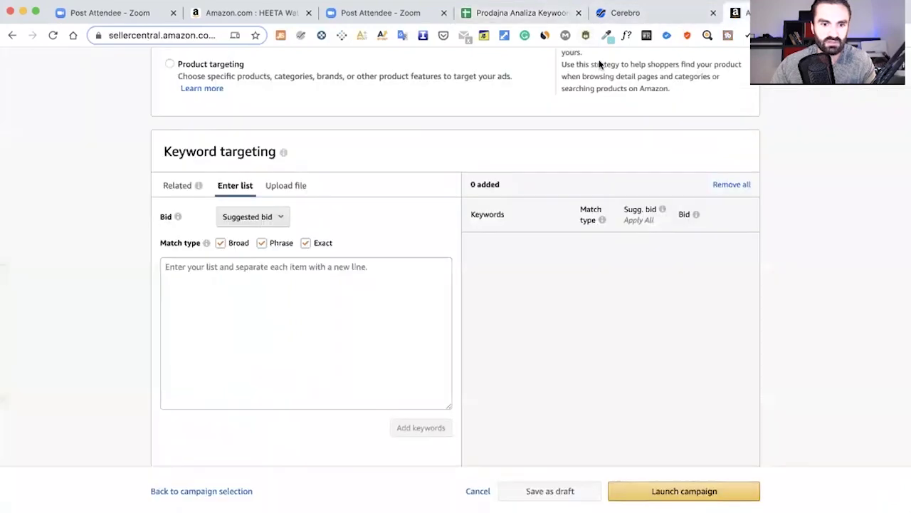
scroll(223, 237, up, 5)
scroll(224, 238, down, 2)
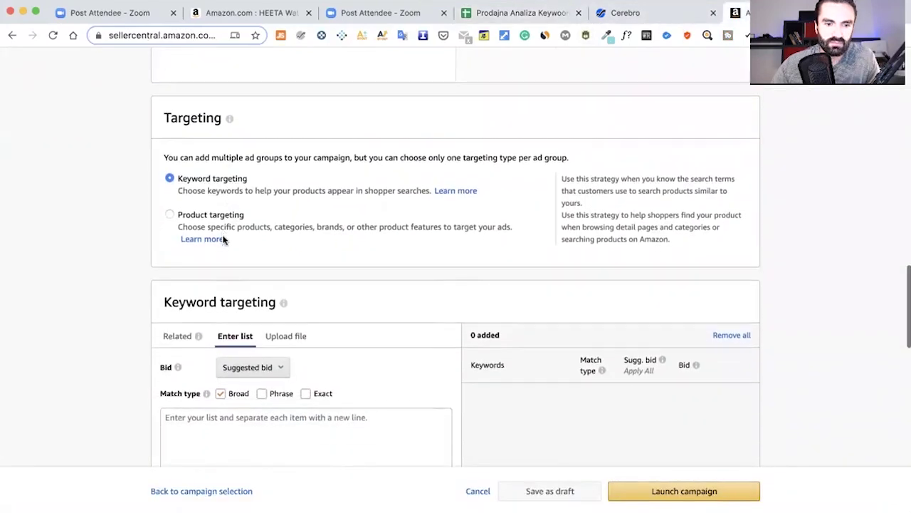
scroll(224, 240, down, 3)
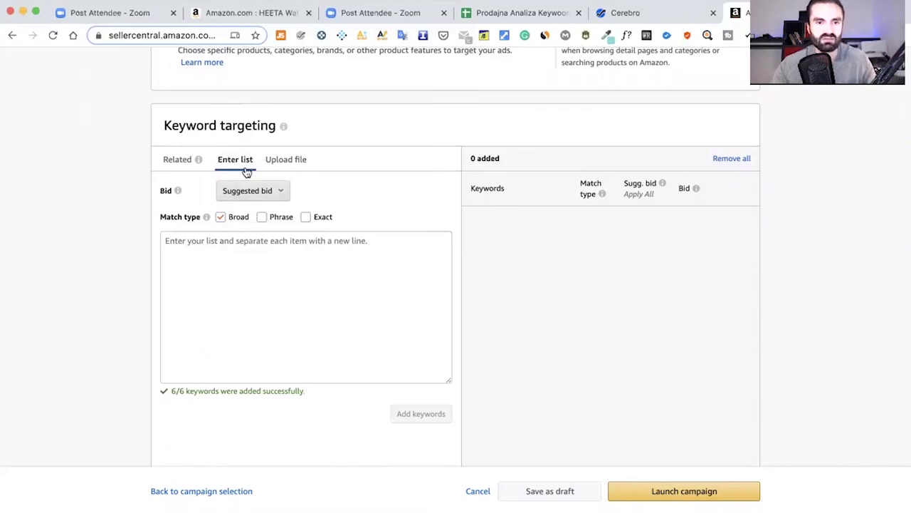
click(204, 274)
click(262, 218)
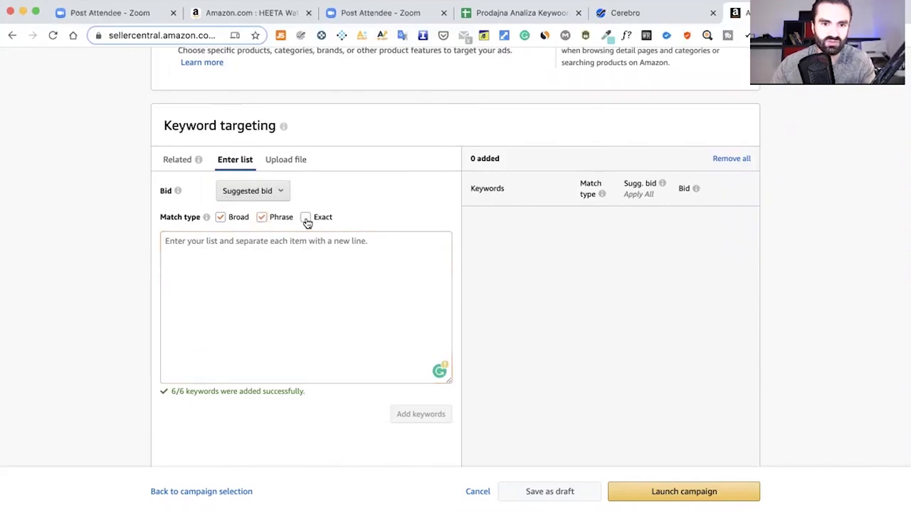
click(262, 219)
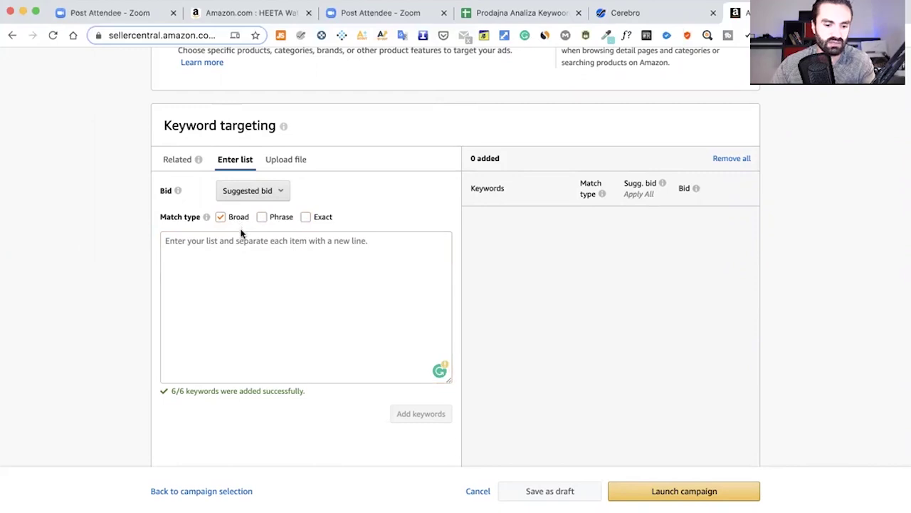
Paste the six copied waterproof bag phrases into the keyword list and add them as broad keywords with suggested bids.
click(219, 249)
key(super+v)
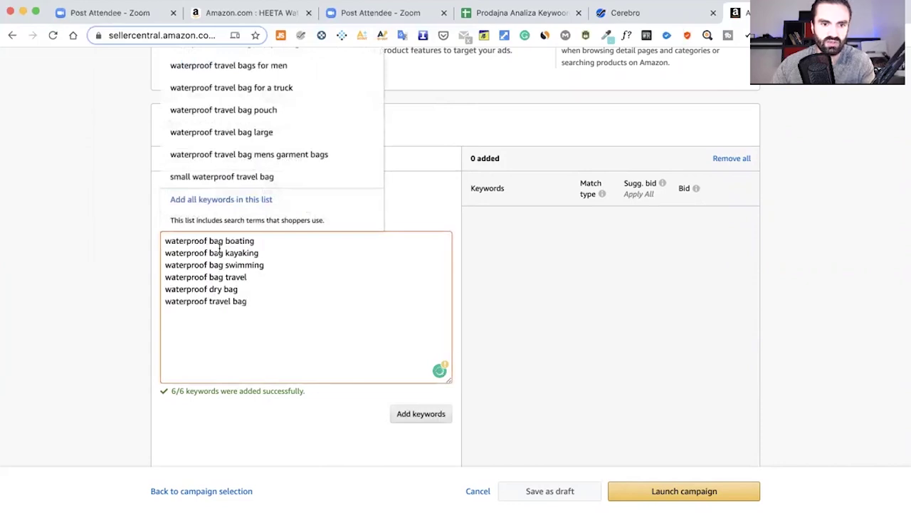
click(487, 293)
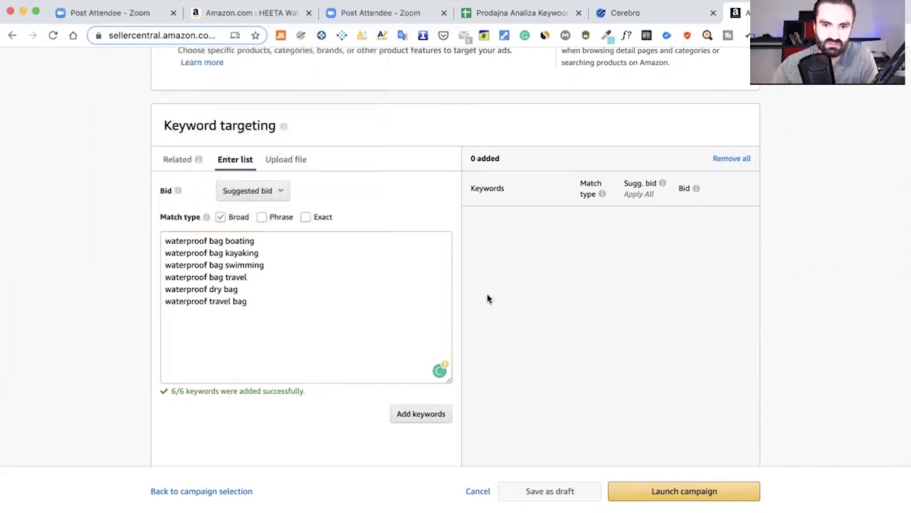
click(422, 415)
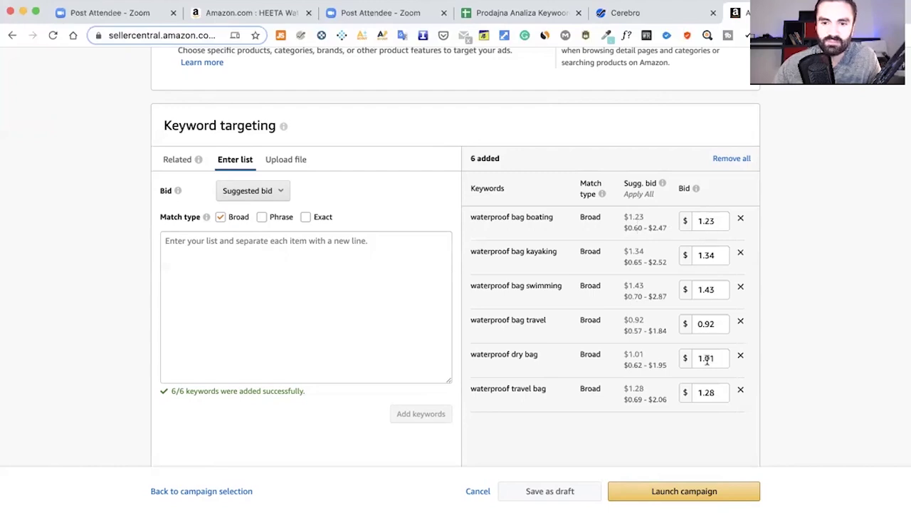
Review the bids of the added broad keywords and the match type options under negative keyword targeting.
scroll(697, 368, up, 1)
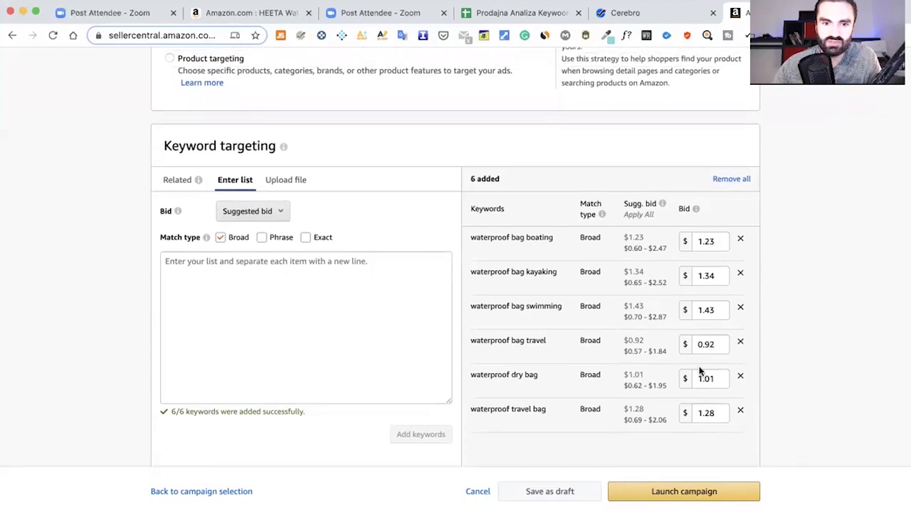
scroll(699, 369, down, 3)
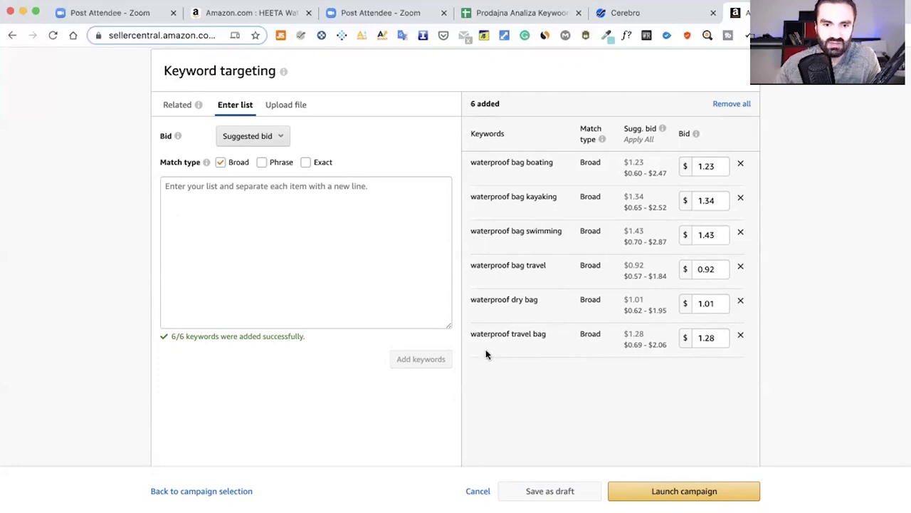
scroll(486, 354, down, 10)
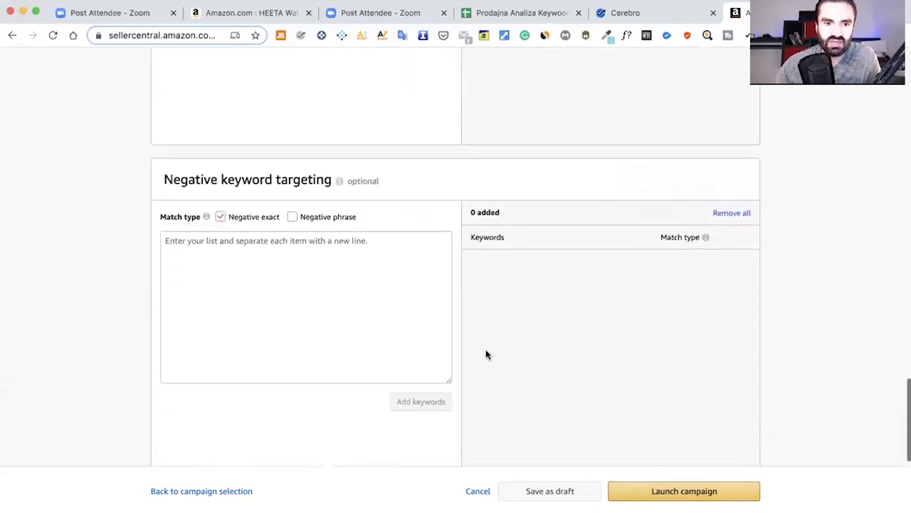
scroll(486, 354, down, 1)
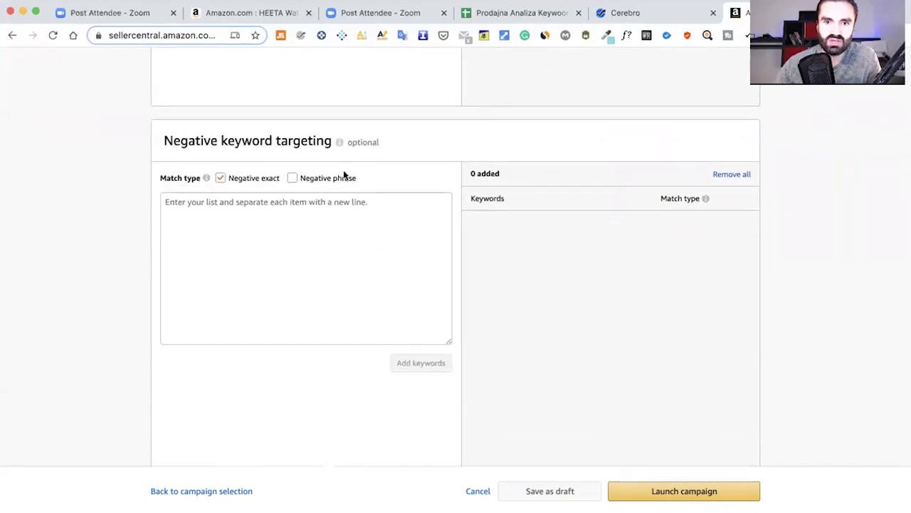
Look up the "waterproof bag" phrase in the Pivot Table 5 sheet and return to the negative keyword list in Seller Central.
click(503, 14)
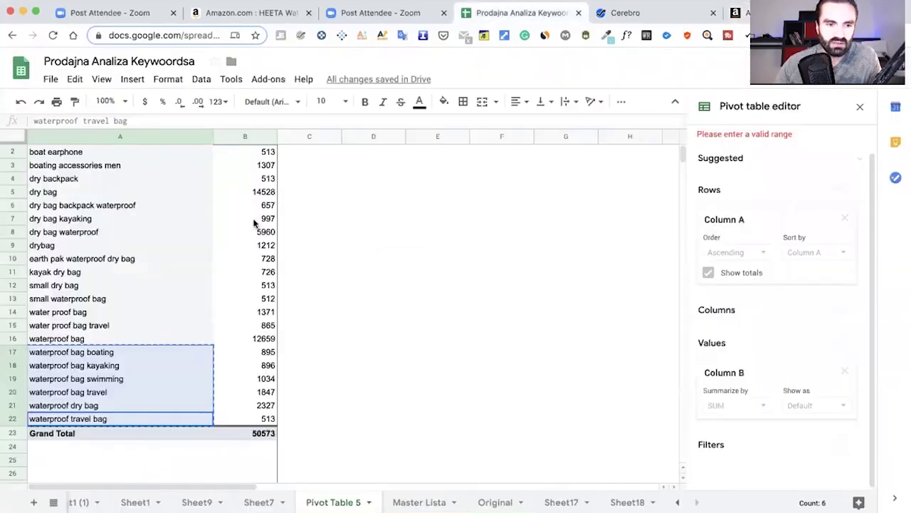
click(84, 341)
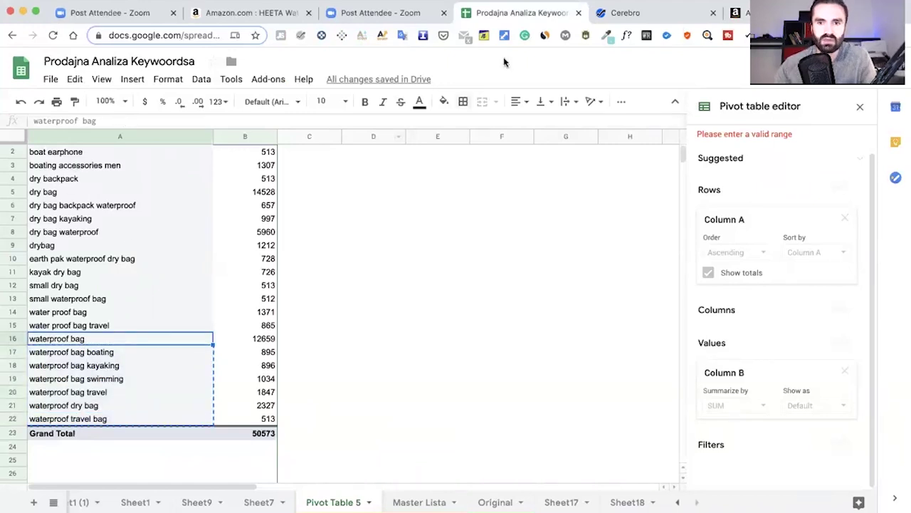
click(741, 13)
click(270, 229)
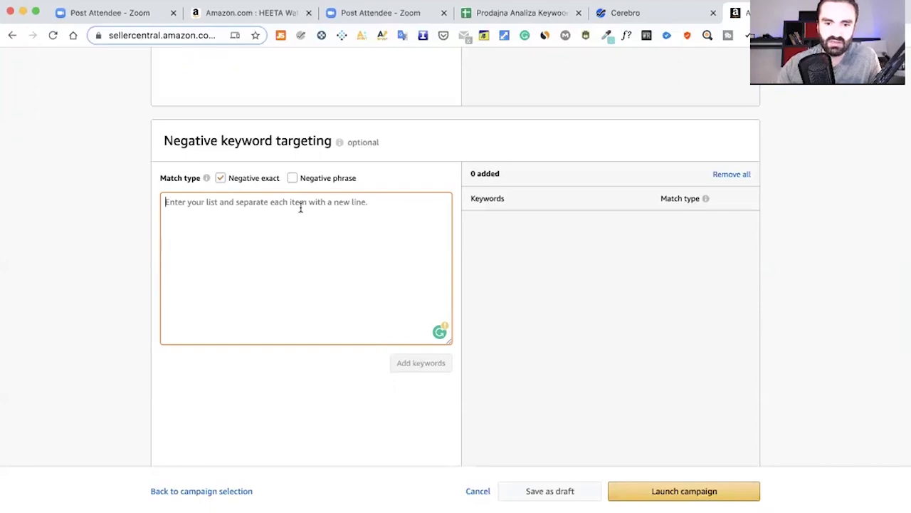
scroll(305, 221, down, 5)
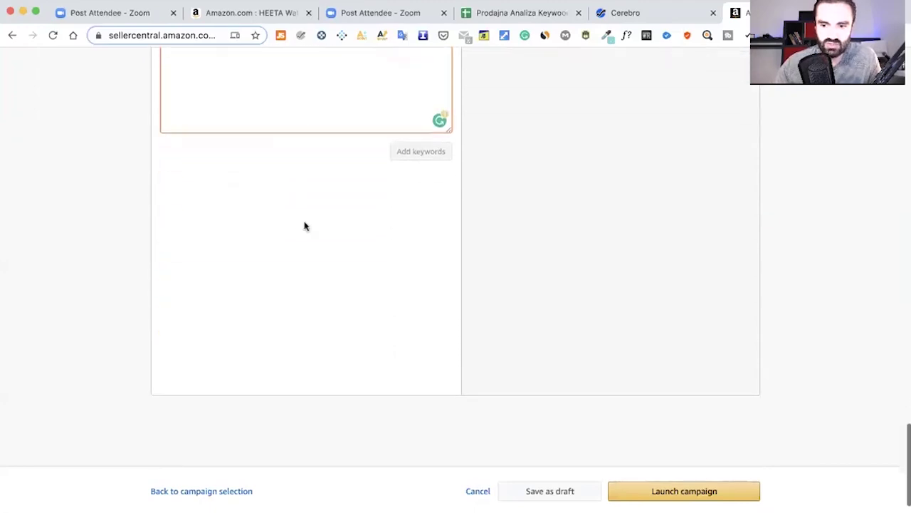
scroll(305, 225, up, 5)
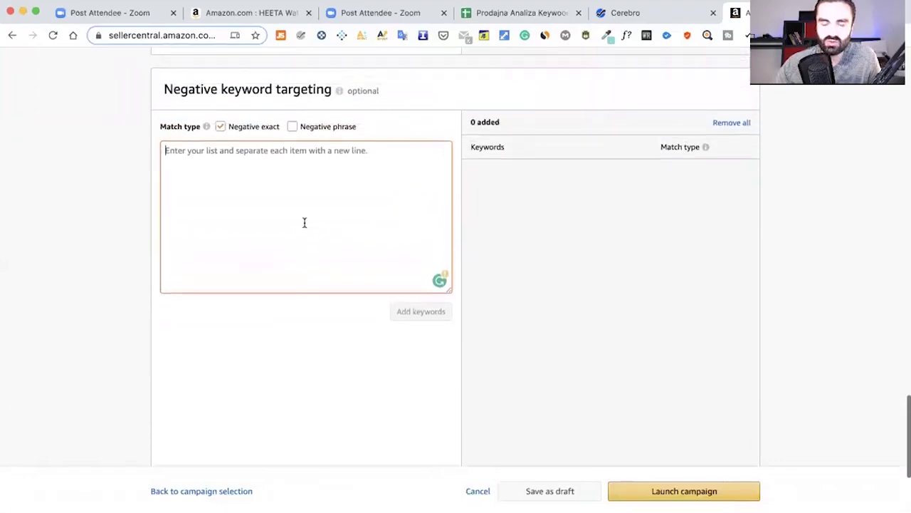
scroll(304, 223, up, 4)
scroll(304, 223, up, 4)
scroll(304, 226, down, 3)
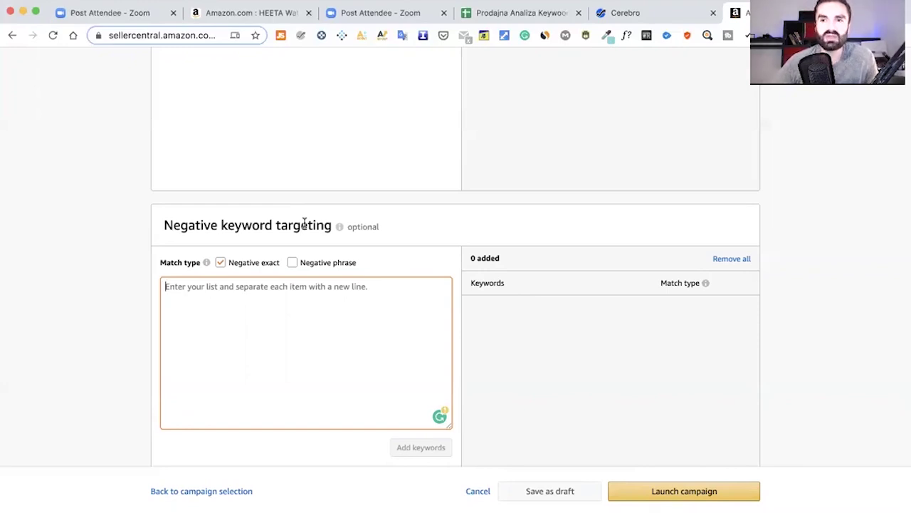
Switch to the Prodajna Analiza Keywordsa spreadsheet and examine the "dry bag backpack waterproof" and "earth pak waterproof dry bag" phrases in Pivot Table 5.
click(492, 17)
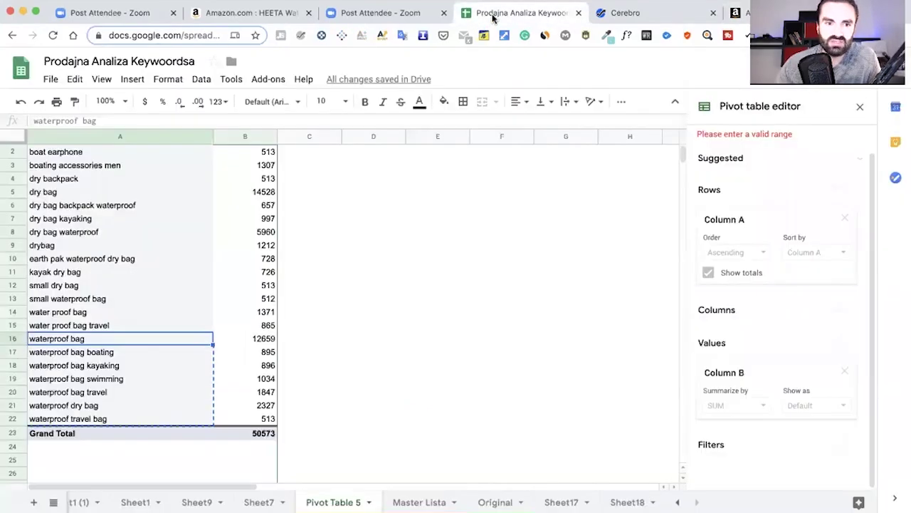
click(78, 206)
scroll(79, 206, up, 1)
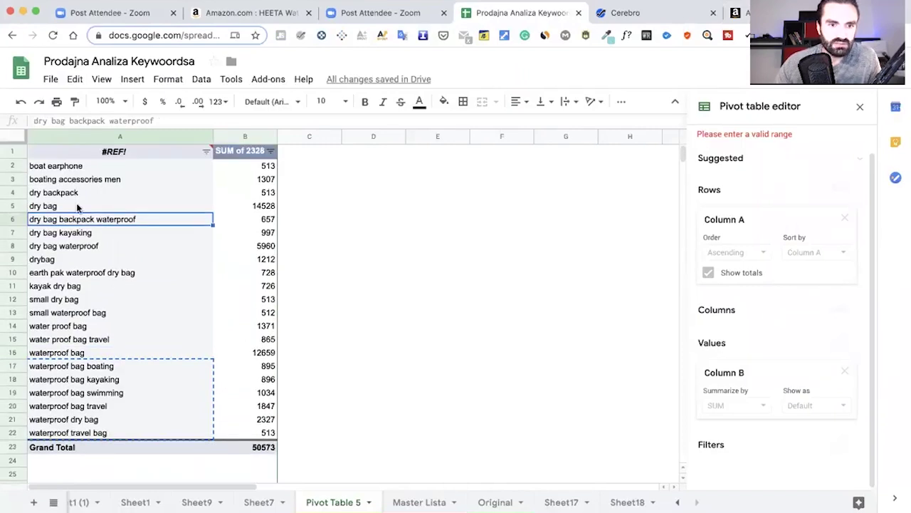
click(74, 273)
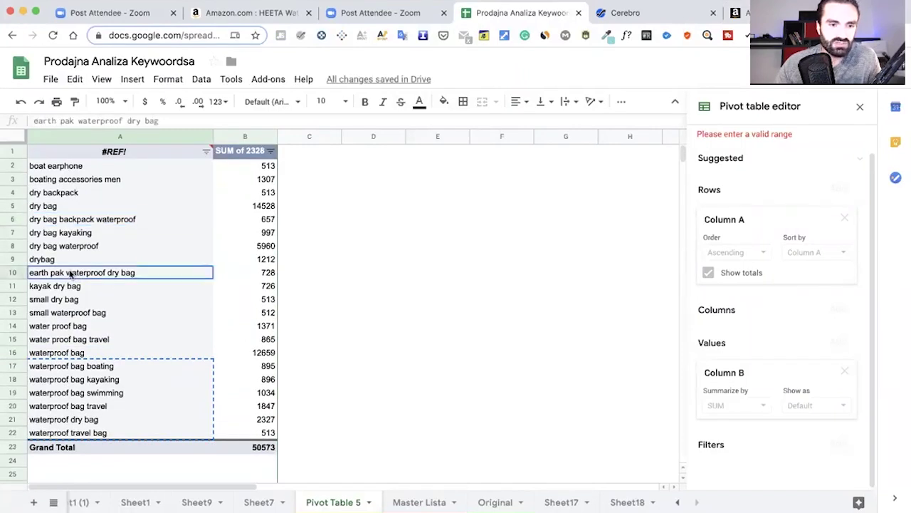